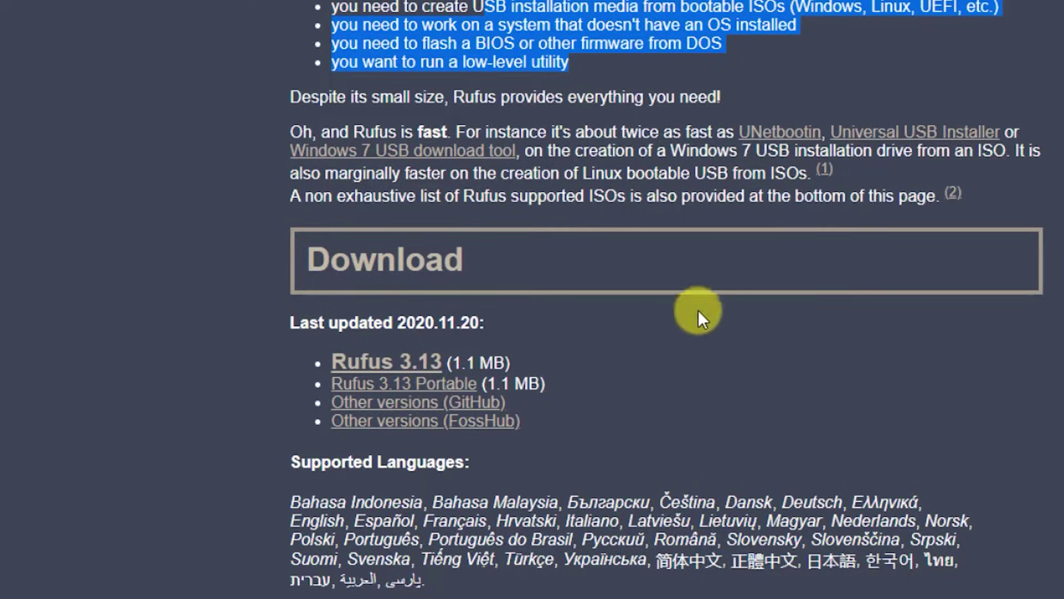
# - Review the Rufus 3.13 download links, supported languages and system requirements on the web page
pyautogui.scroll(-3, 452, 385)
pyautogui.moveTo(425, 380)
pyautogui.mouseDown()
pyautogui.moveTo(390, 383)
pyautogui.moveTo(410, 375)
pyautogui.mouseUp()
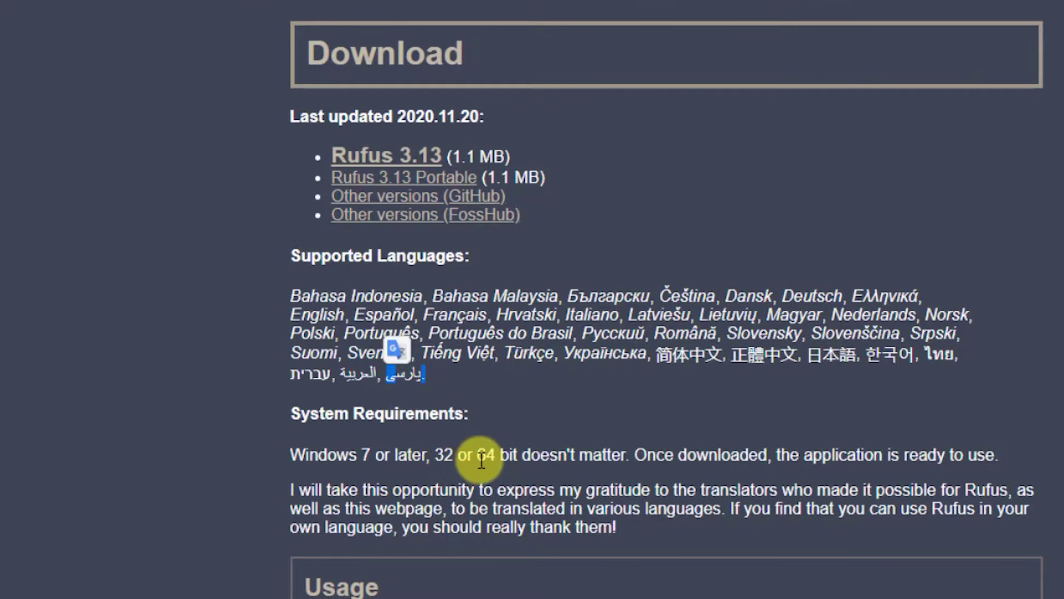
pyautogui.scroll(-2, 499, 333)
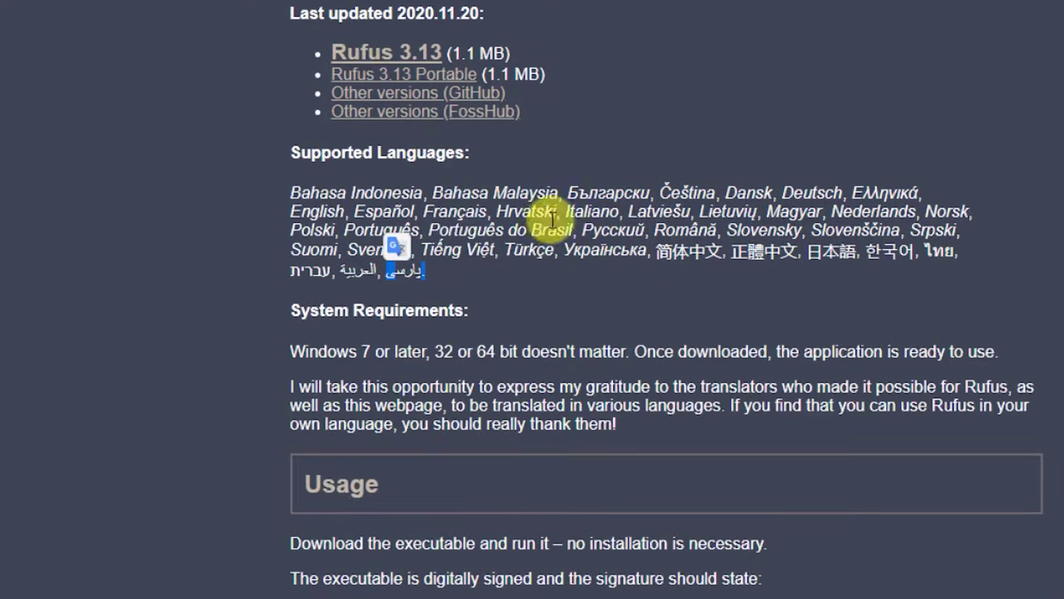
pyautogui.scroll(4, 609, 249)
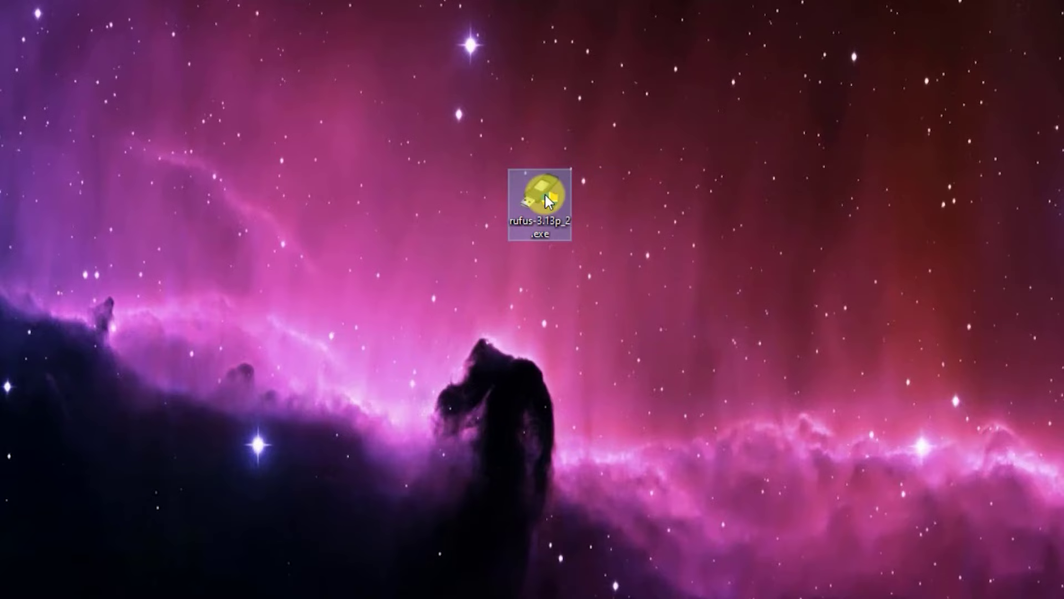
# - Launch rufus-3.13p_2.exe from the desktop and choose the 32 GB drive Windows 10 - 20H2 (D:) as the device
pyautogui.doubleClick(546, 195)
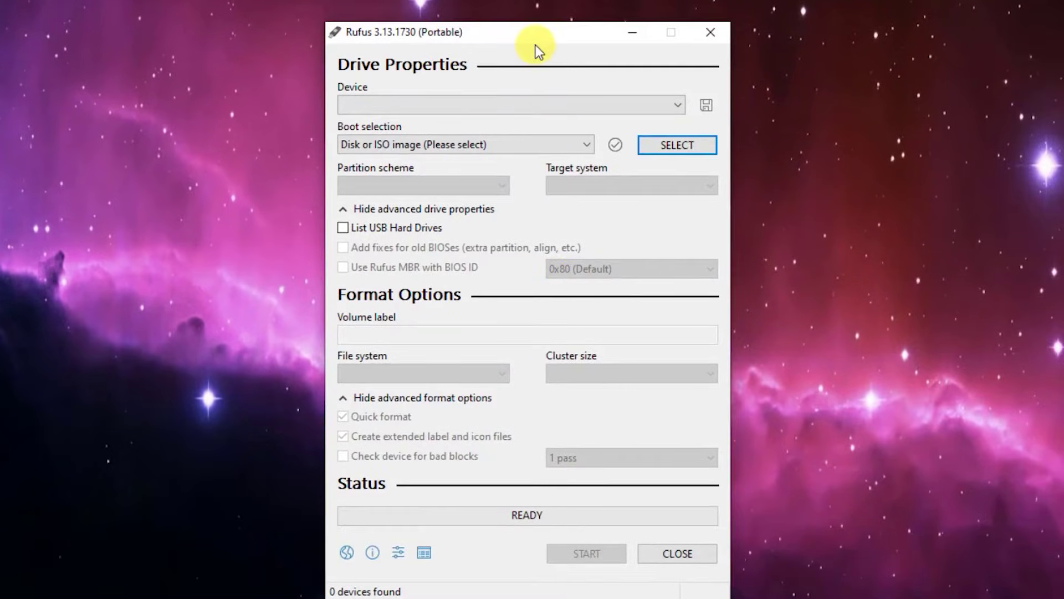
pyautogui.click(548, 106)
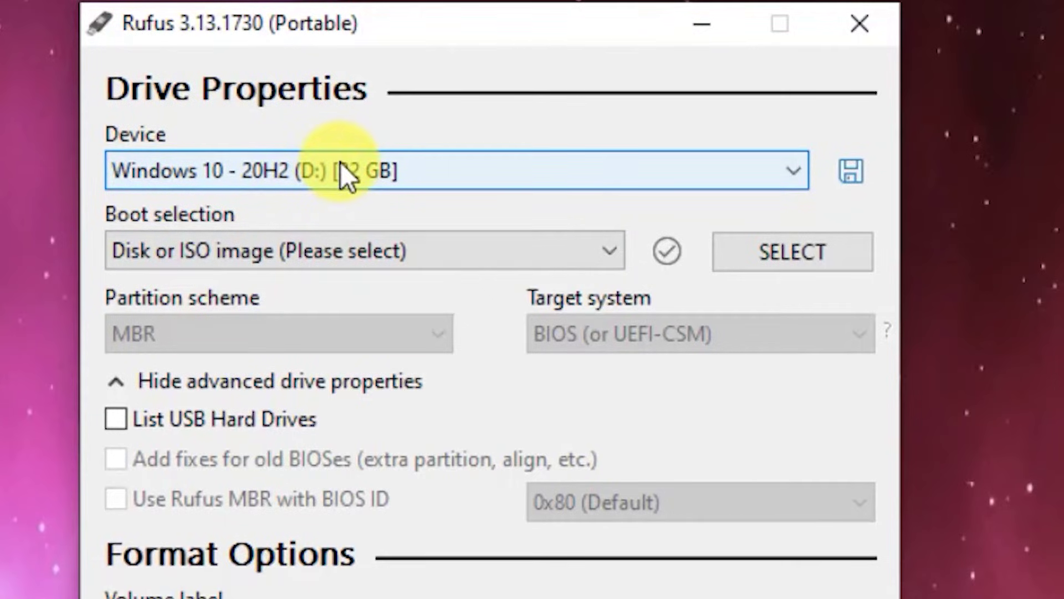
pyautogui.click(340, 172)
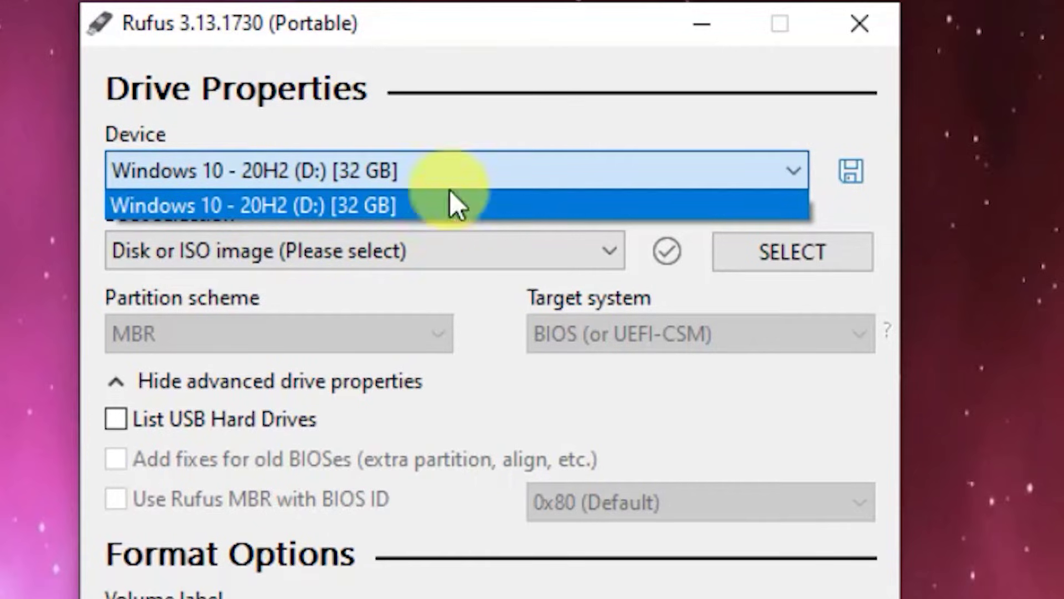
pyautogui.click(493, 153)
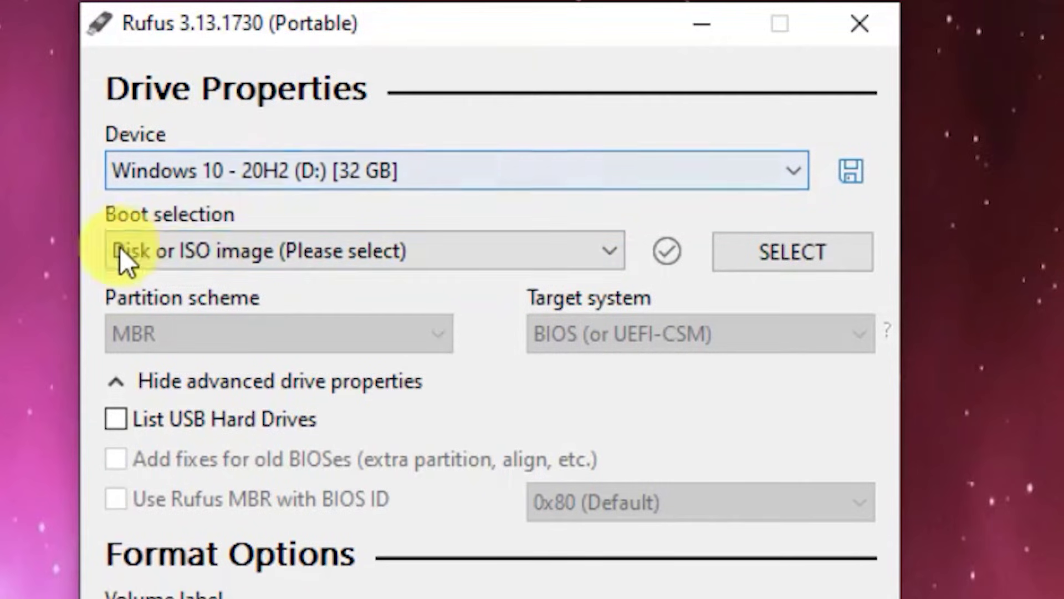
# - Set the boot selection to Disk or ISO image and load en_windows_10_business_editions_version_20h2_x64_dvd_4788fb7c.iso from Local Disk (F:)
pyautogui.click(295, 249)
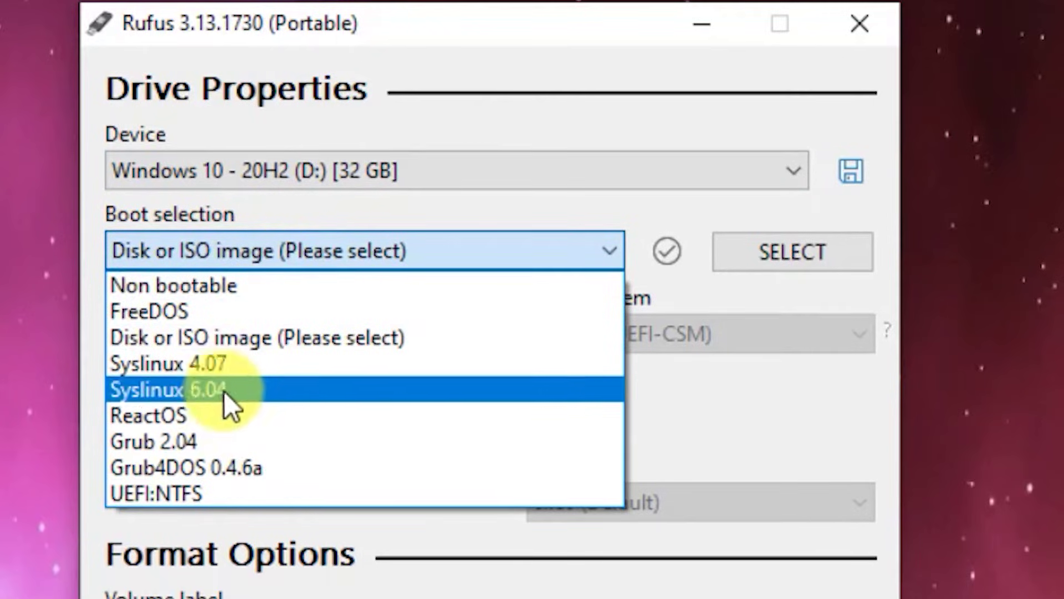
pyautogui.click(239, 337)
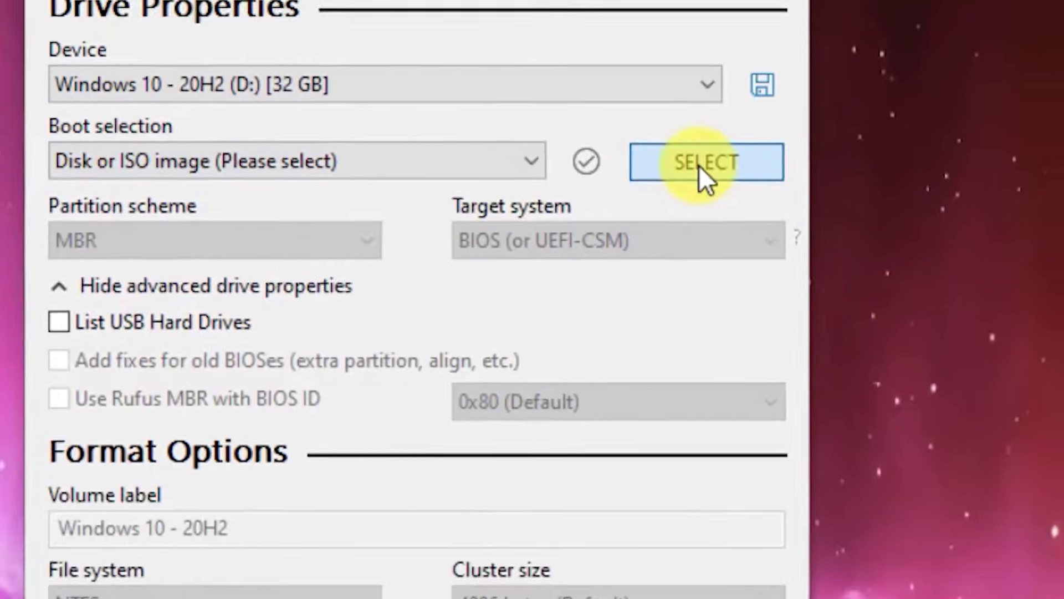
pyautogui.click(699, 165)
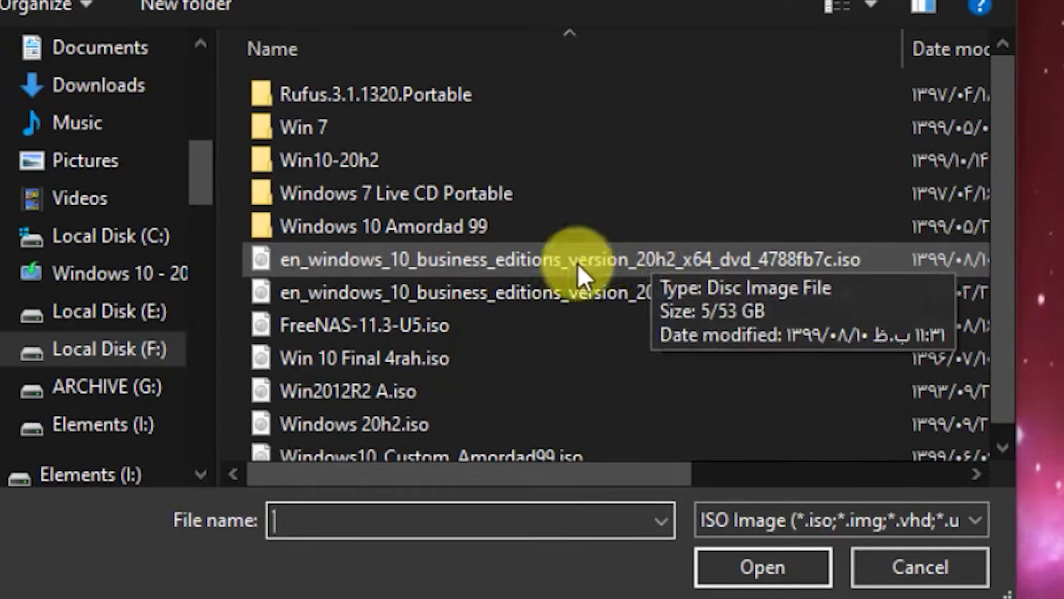
pyautogui.scroll(-1, 483, 300)
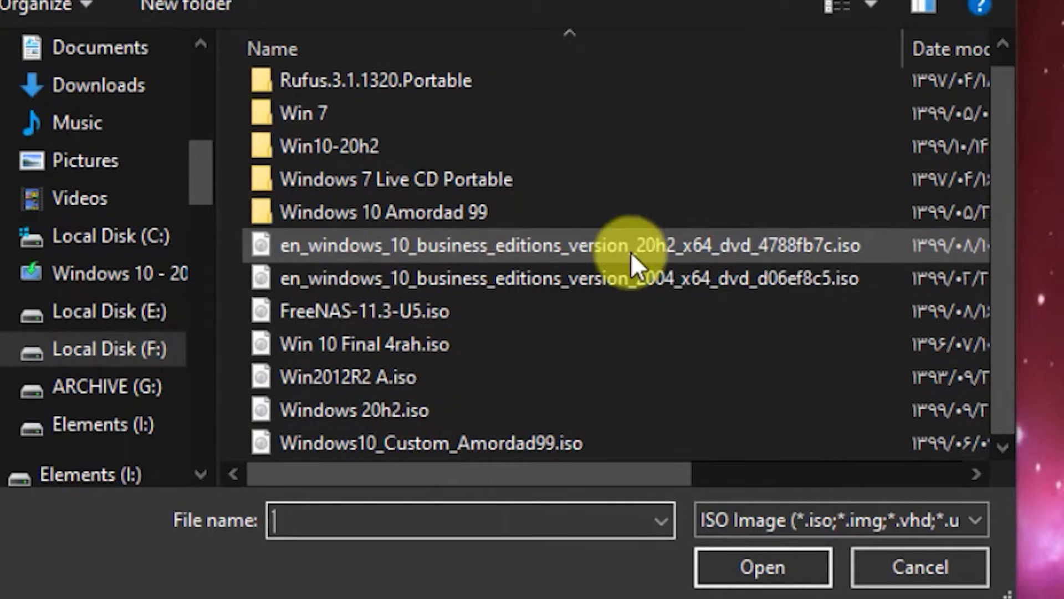
pyautogui.click(649, 256)
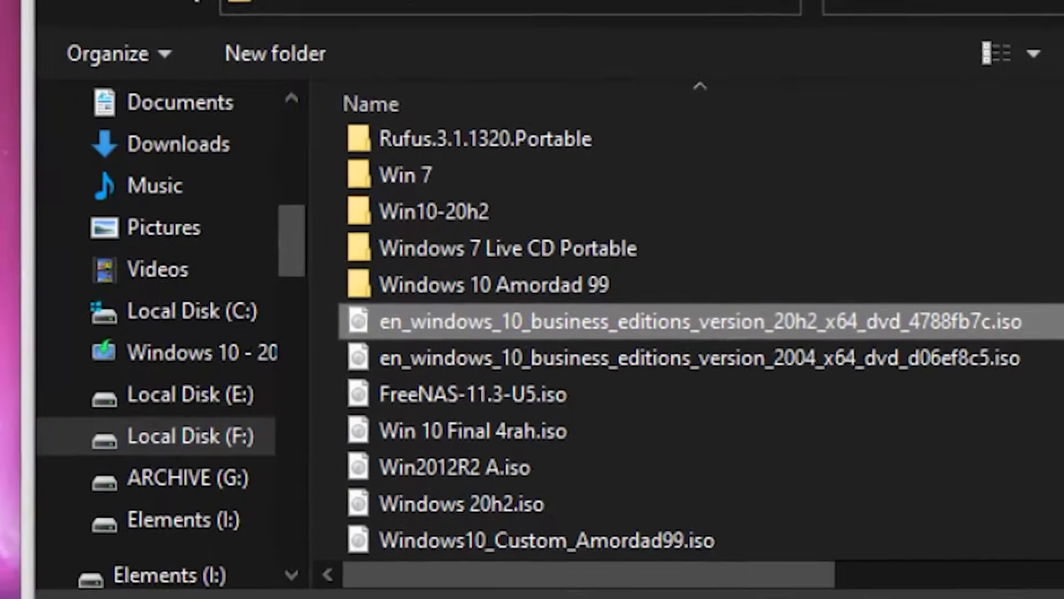
pyautogui.click(767, 572)
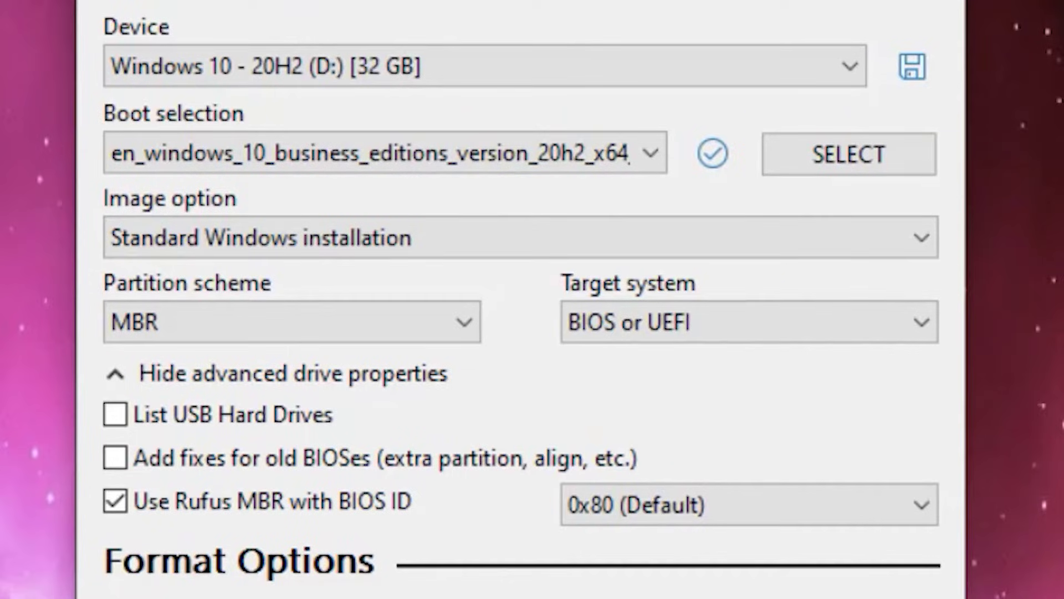
# - Check the available image options and set the partition scheme to MBR
pyautogui.click(249, 227)
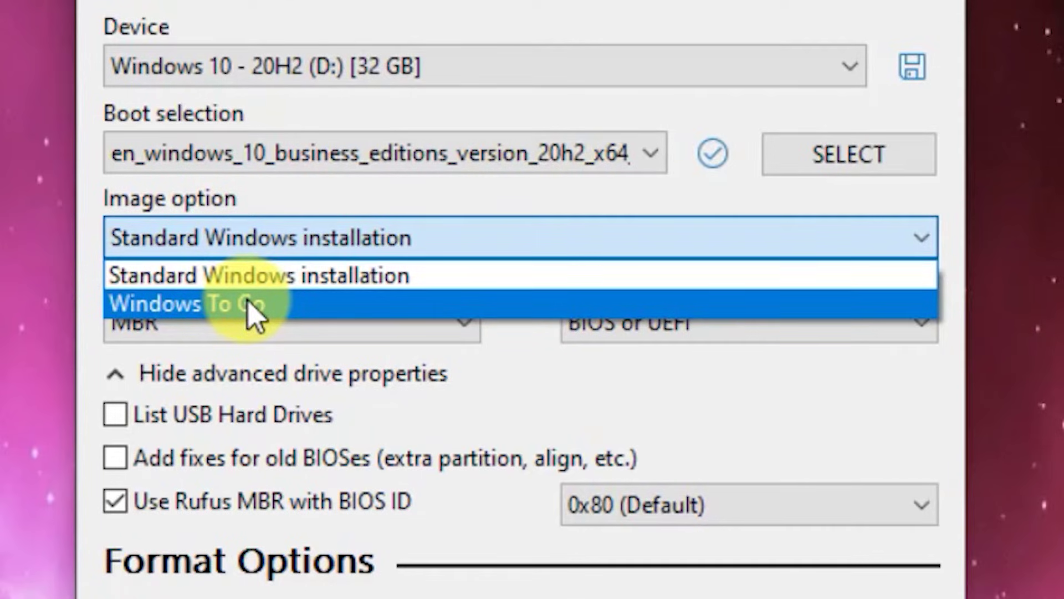
pyautogui.click(619, 442)
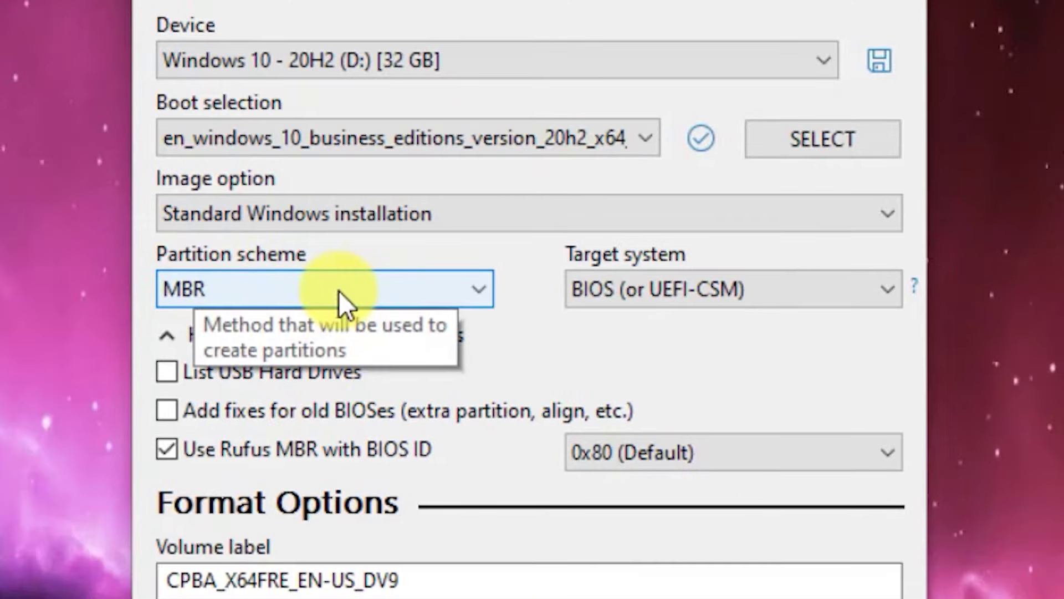
pyautogui.click(307, 324)
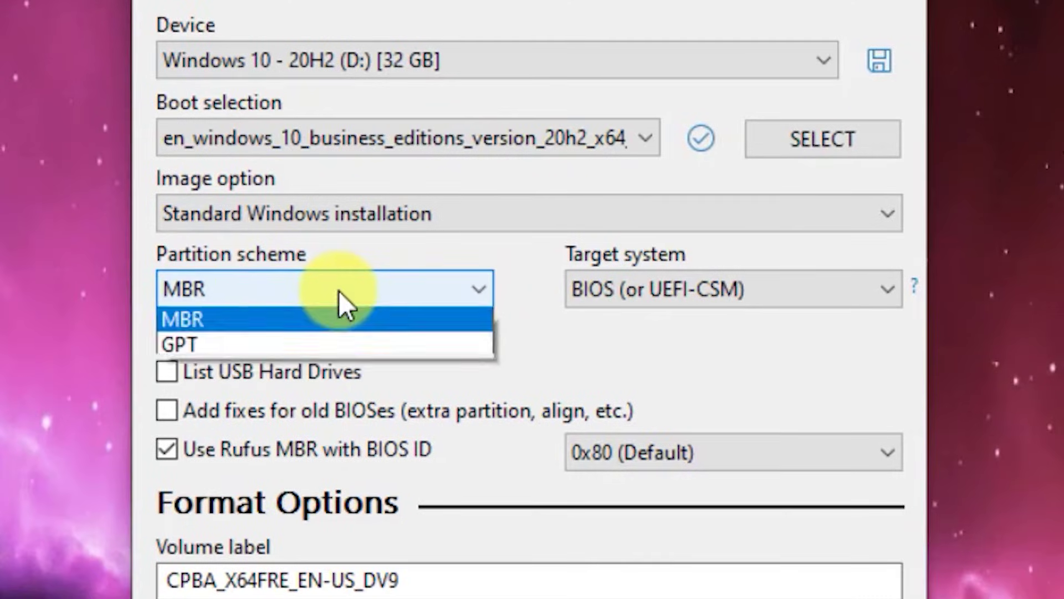
pyautogui.click(263, 322)
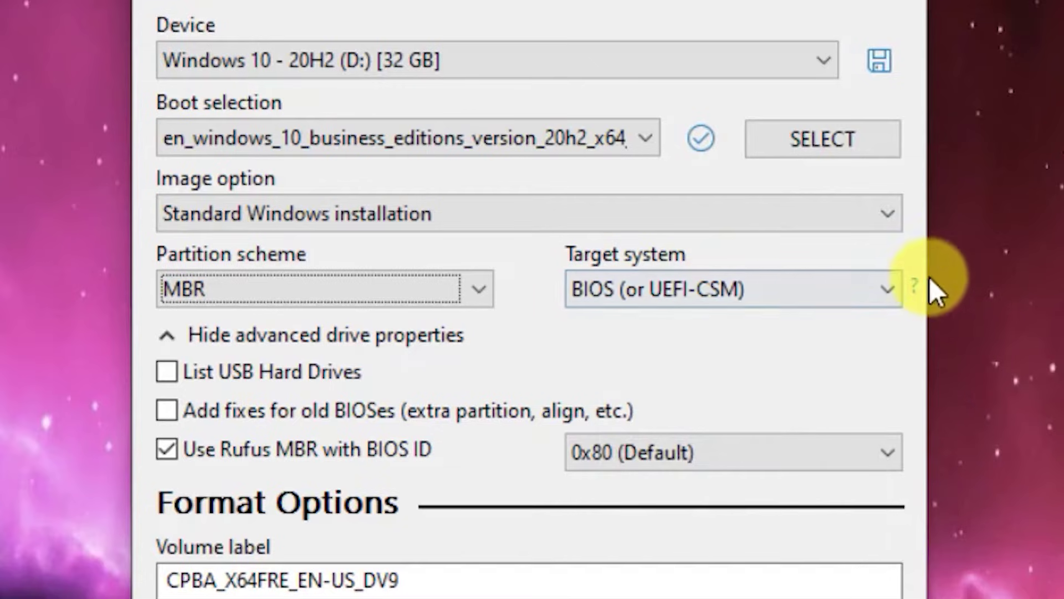
# - Read the help note explaining the UEFI-CSM target system
pyautogui.moveTo(916, 292)
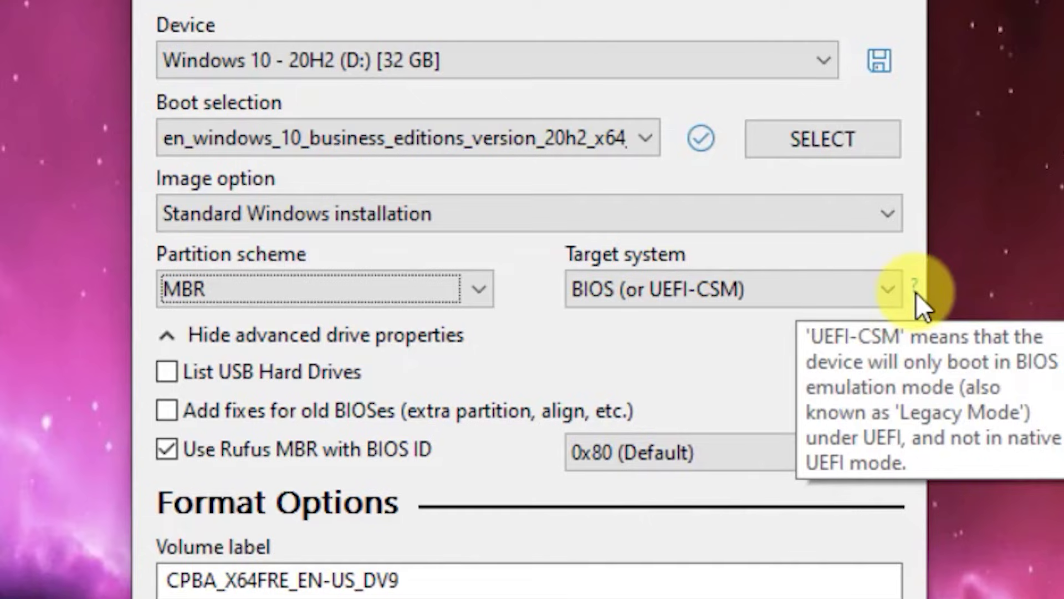
pyautogui.click(916, 292)
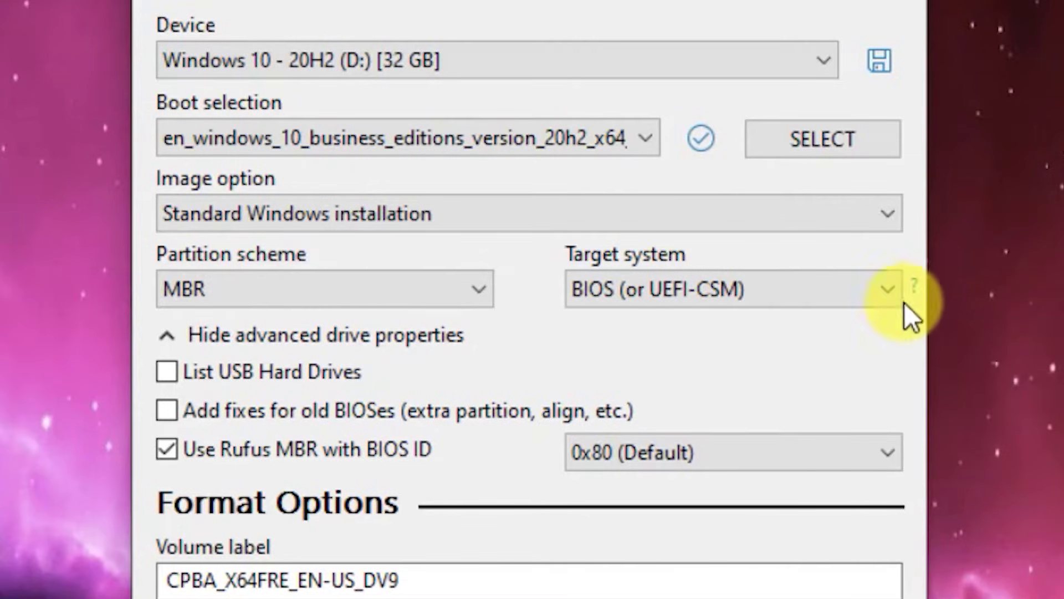
pyautogui.moveTo(917, 286)
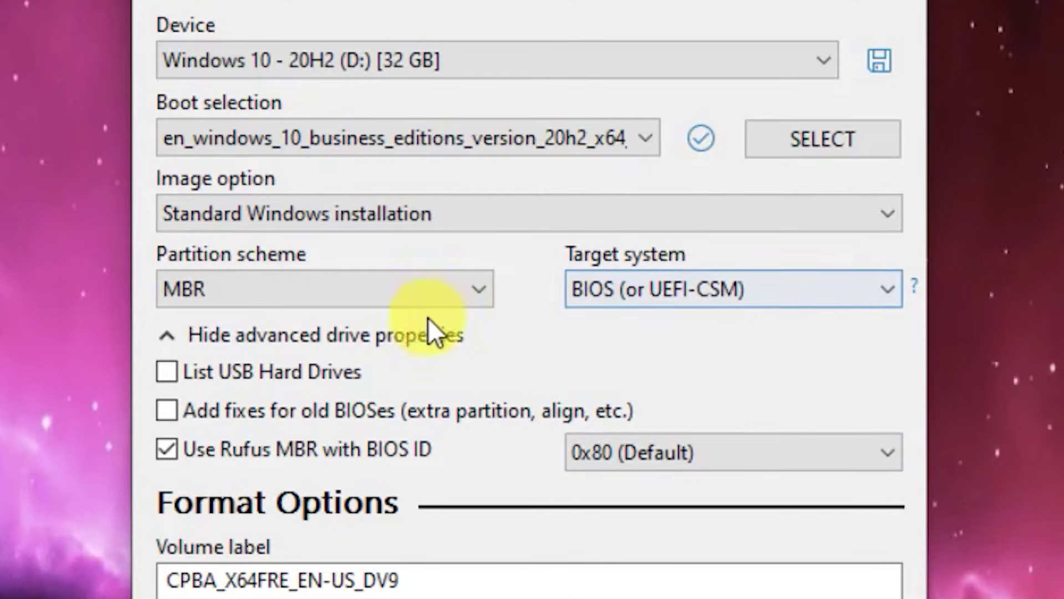
# - Switch the partition scheme to GPT to compare the drive properties, and return it to MBR
pyautogui.click(359, 292)
pyautogui.click(313, 346)
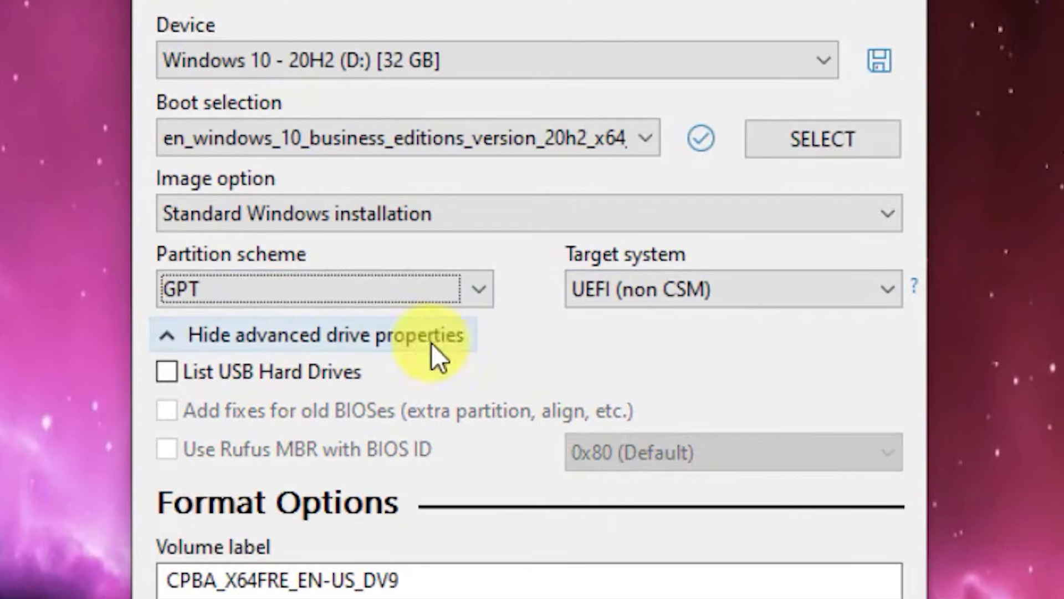
pyautogui.moveTo(604, 289)
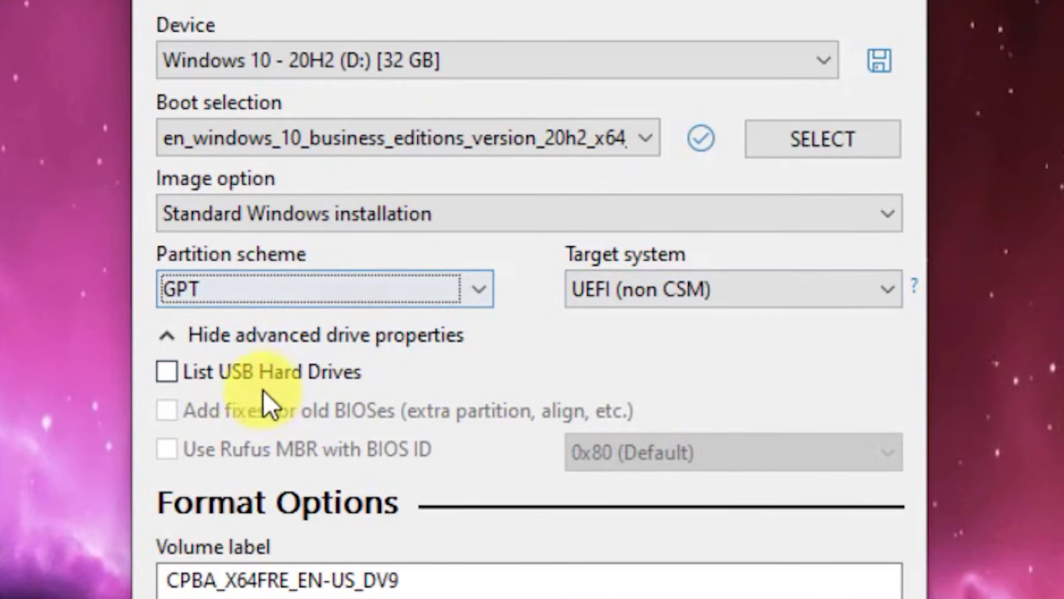
pyautogui.moveTo(194, 373)
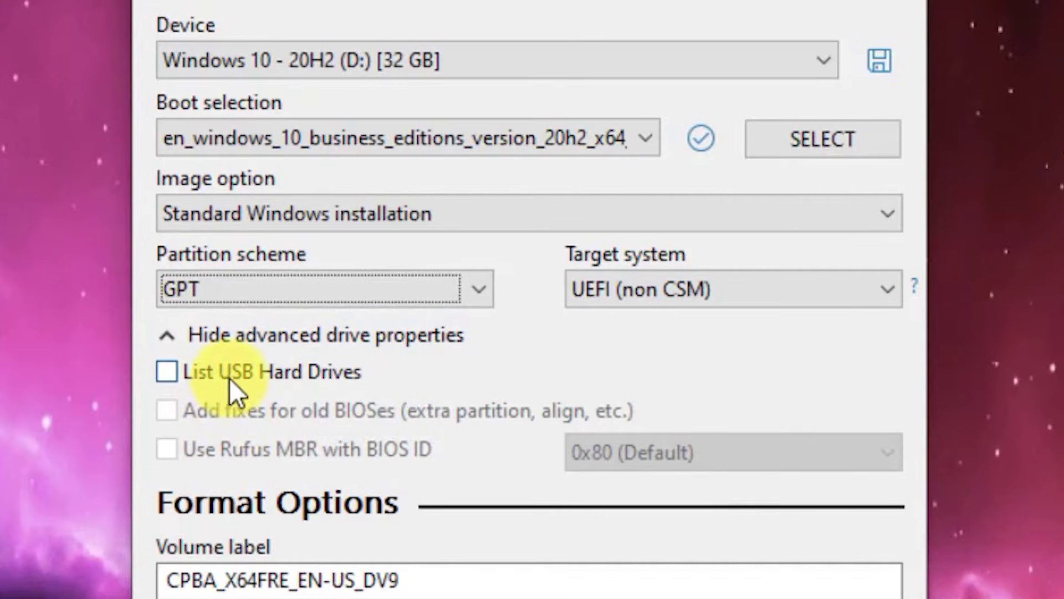
pyautogui.click(291, 294)
pyautogui.click(306, 323)
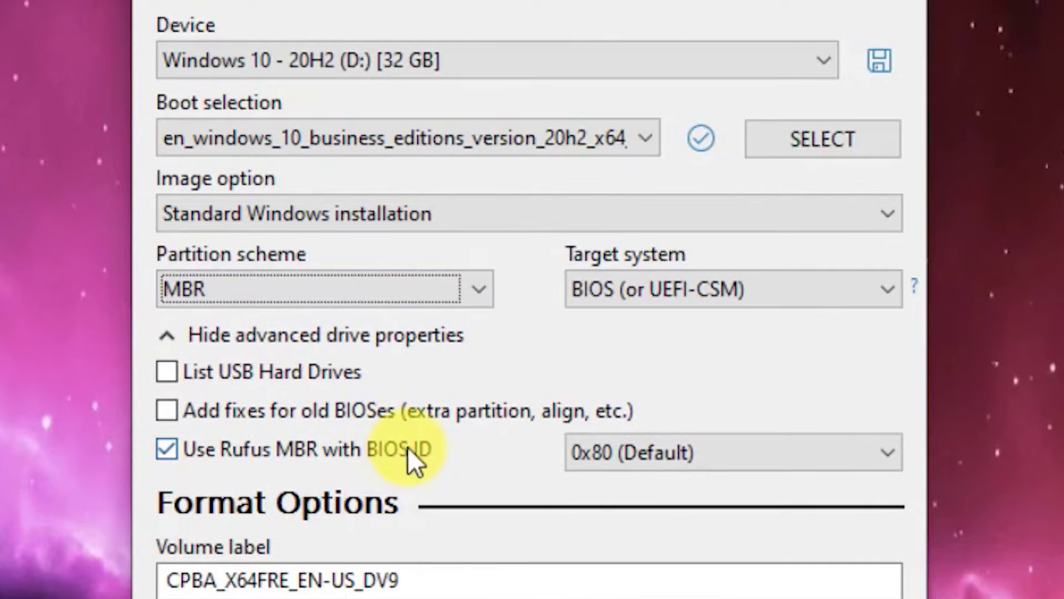
# - Disable Use Rufus MBR with BIOS ID and set the volume label to Windows 10-20H2
pyautogui.click(363, 457)
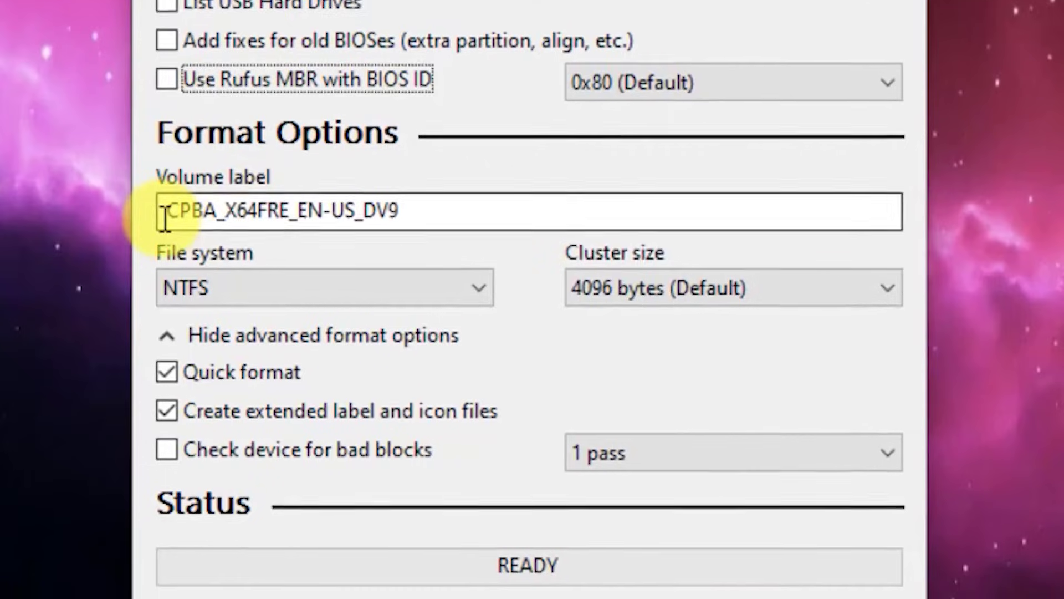
pyautogui.click(431, 554)
pyautogui.moveTo(432, 195); pyautogui.dragTo(164, 195)
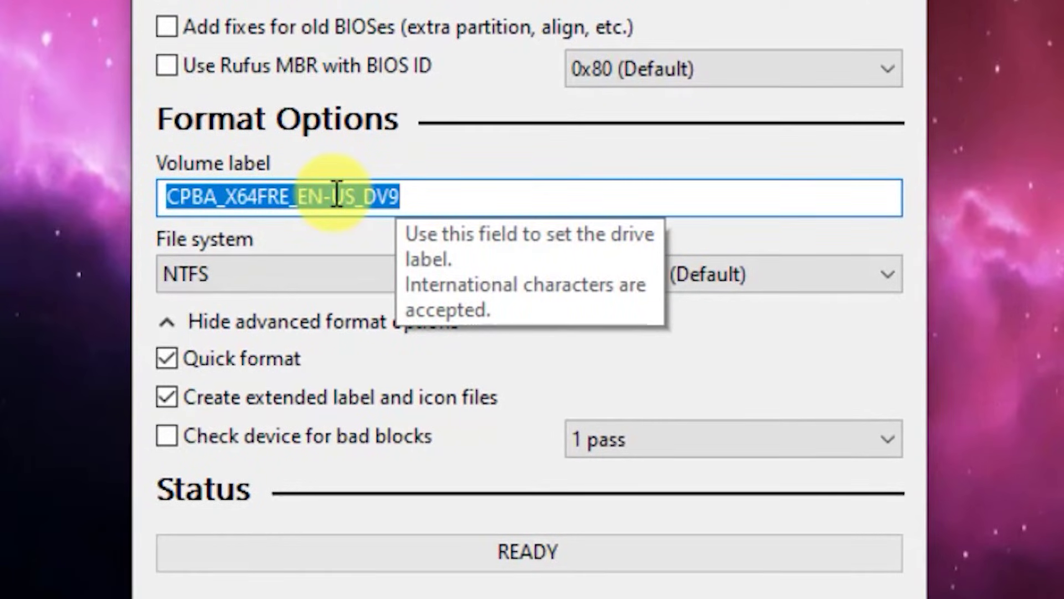
pyautogui.press('BackSpace')
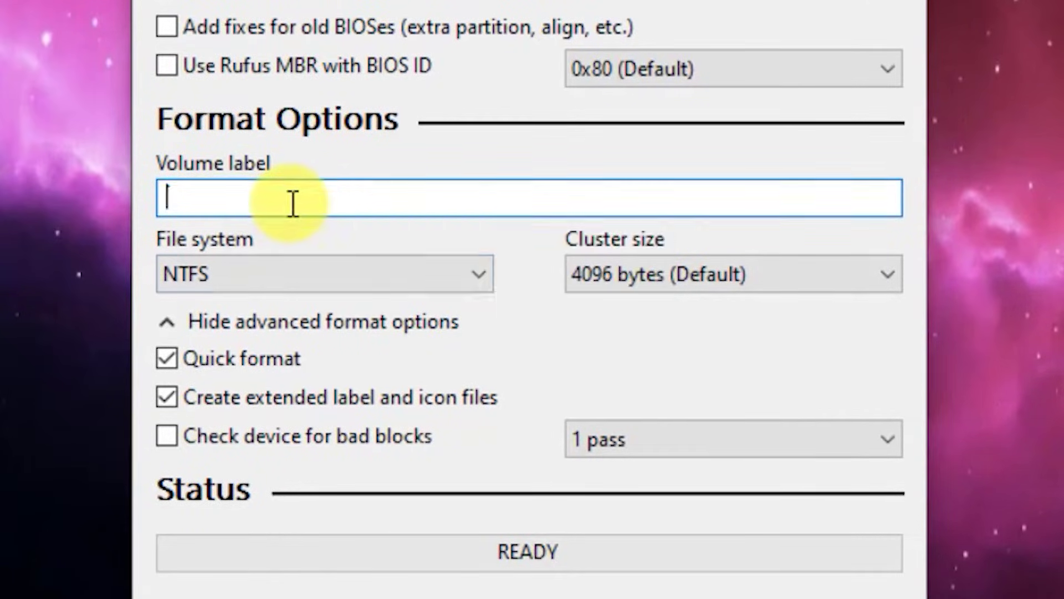
pyautogui.write('Window')
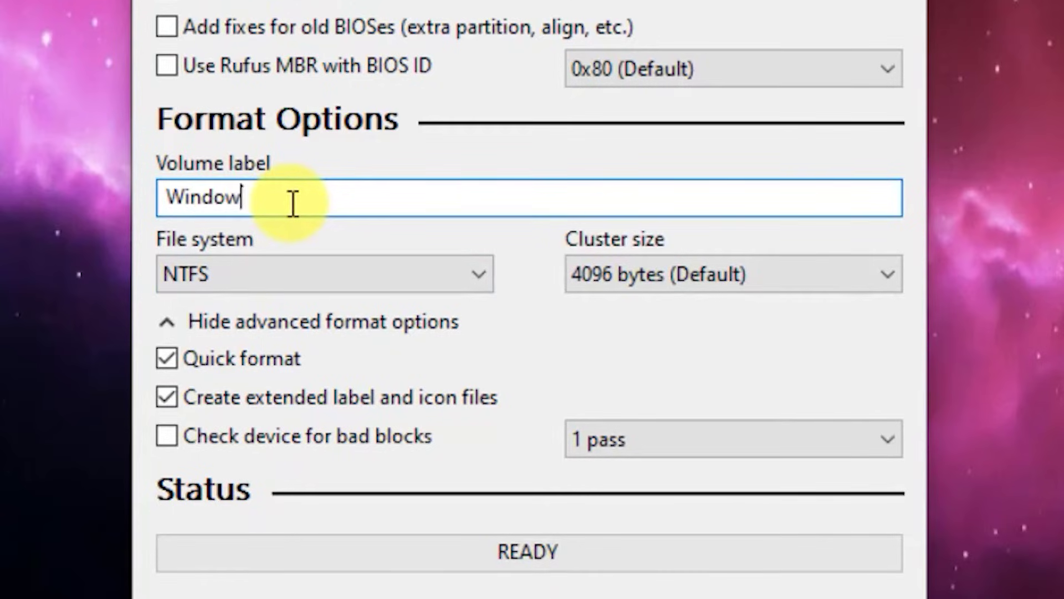
pyautogui.write('s 10-20H2')
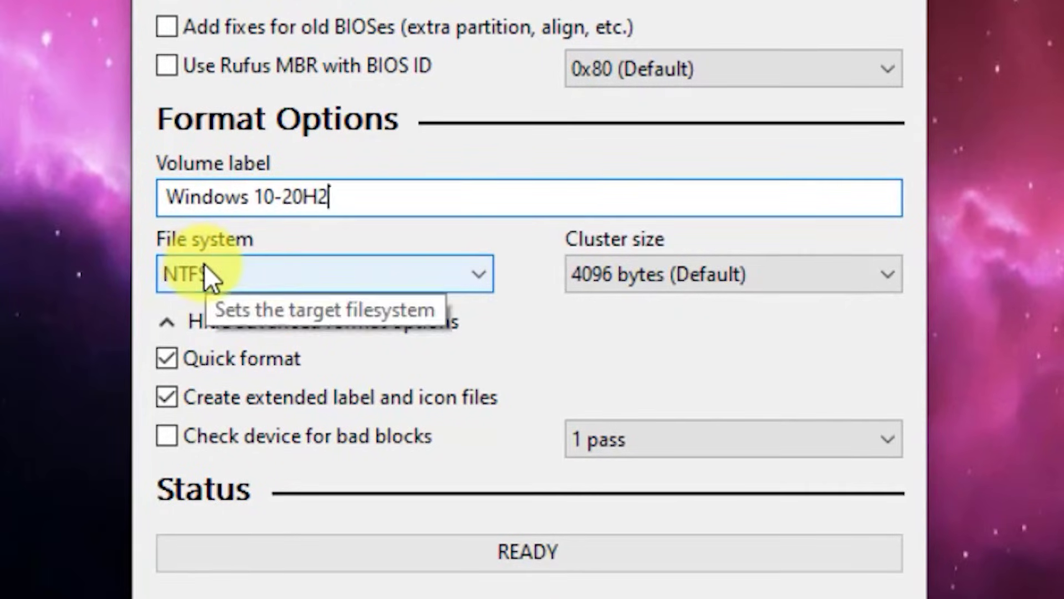
# - Examine the available choices for file system, cluster size and number of bad-block check passes
pyautogui.click(204, 266)
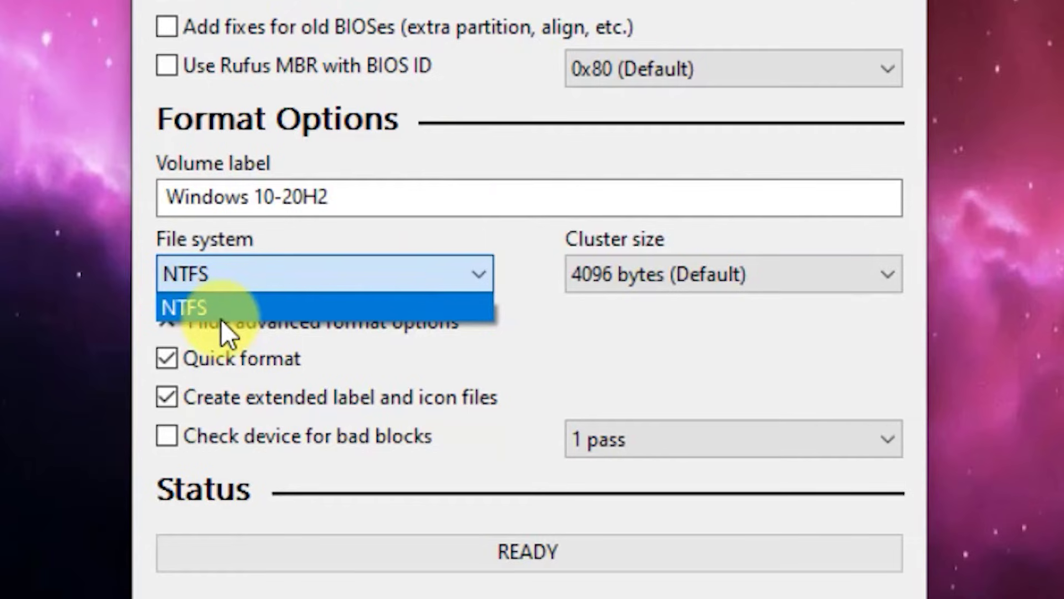
pyautogui.click(614, 261)
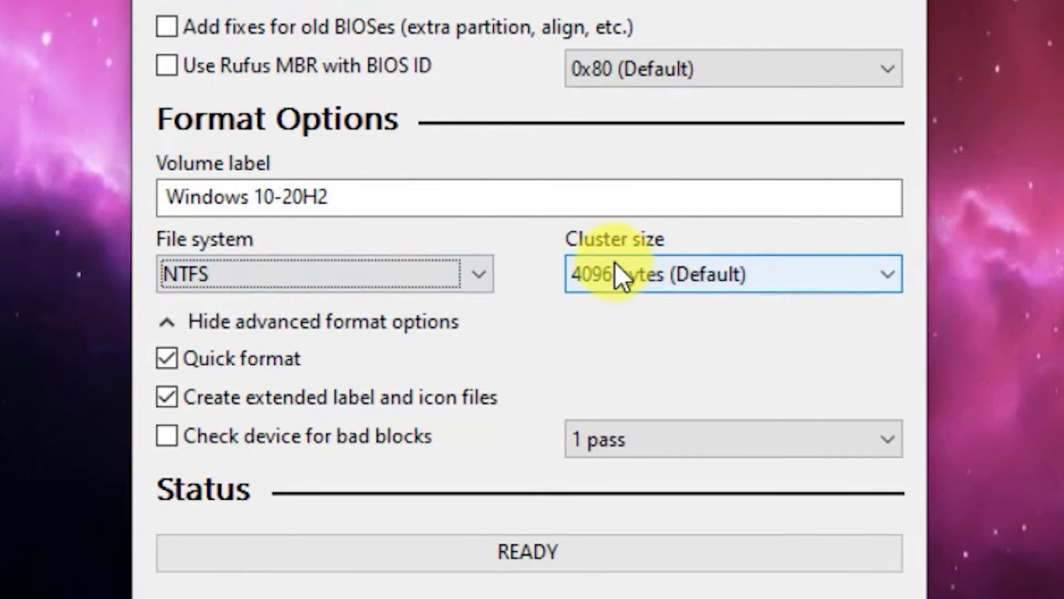
pyautogui.click(629, 269)
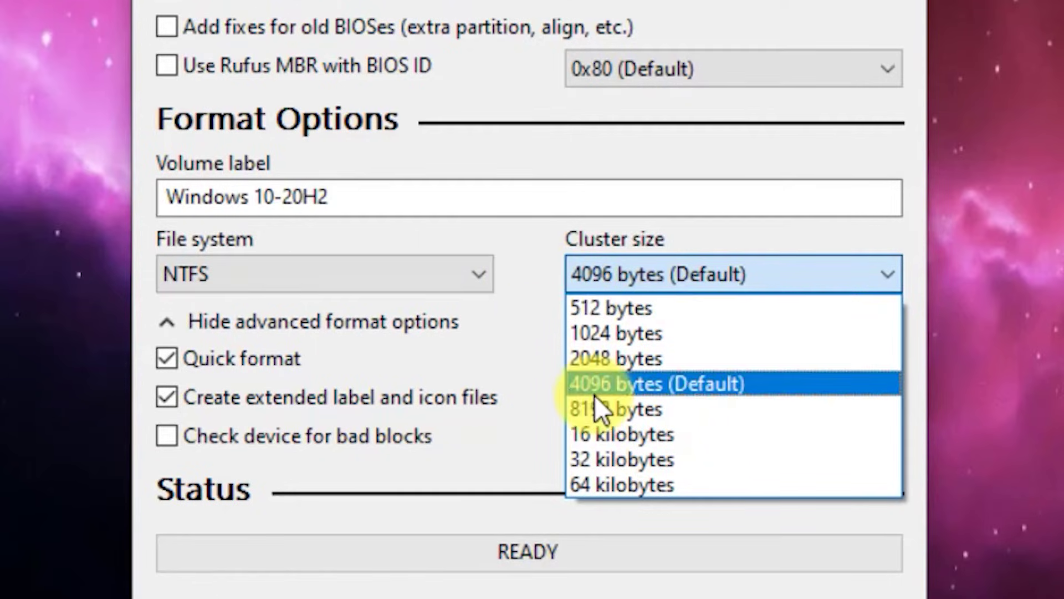
pyautogui.click(497, 280)
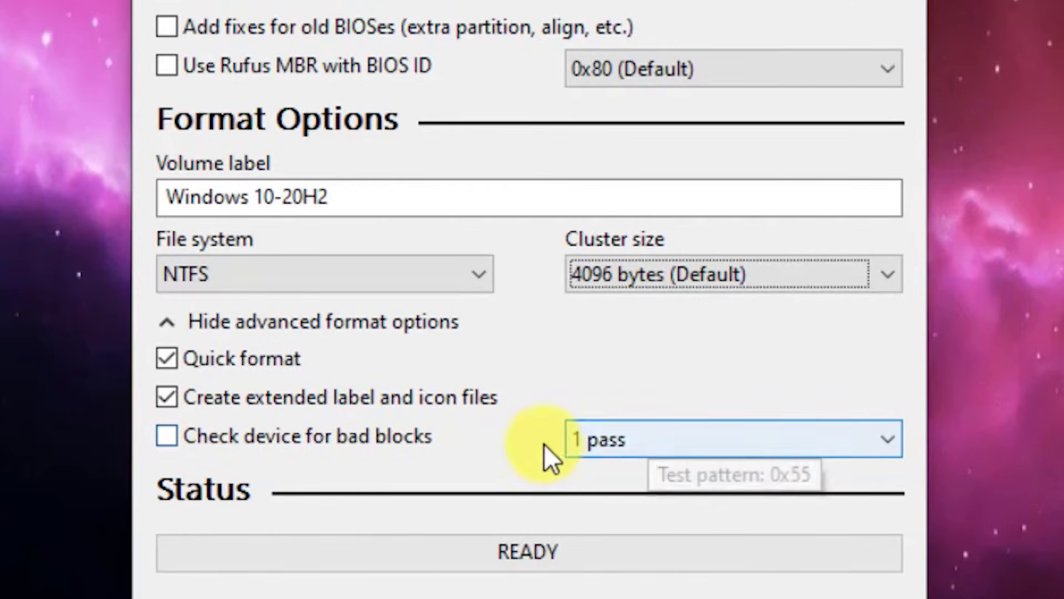
pyautogui.click(591, 441)
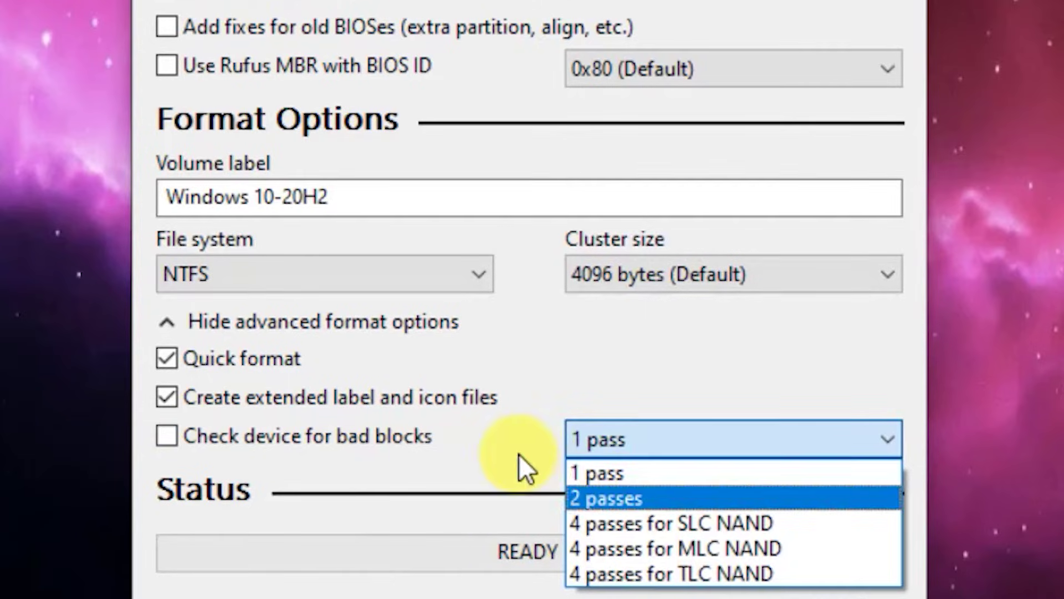
pyautogui.click(558, 432)
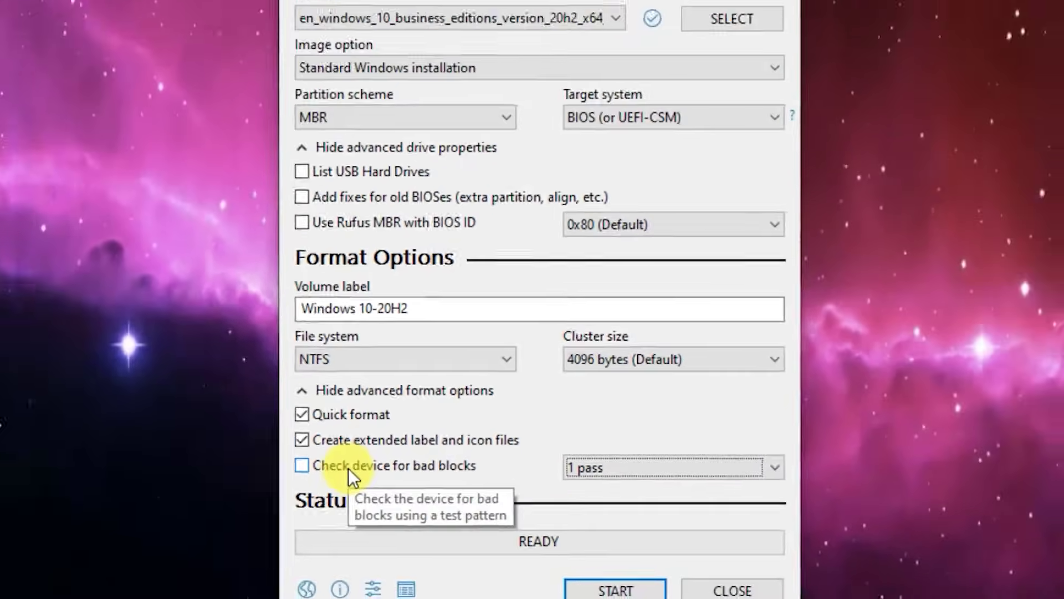